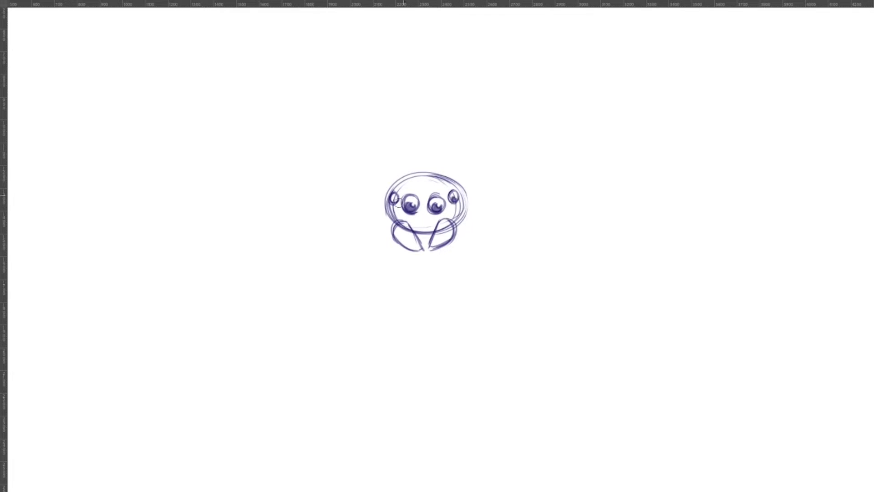
# - Sketch a large rounded abdomen outline behind the spider's head, with a round front-leg joint on each lower side
pyautogui.moveTo(392, 199); pyautogui.dragTo(395, 199)
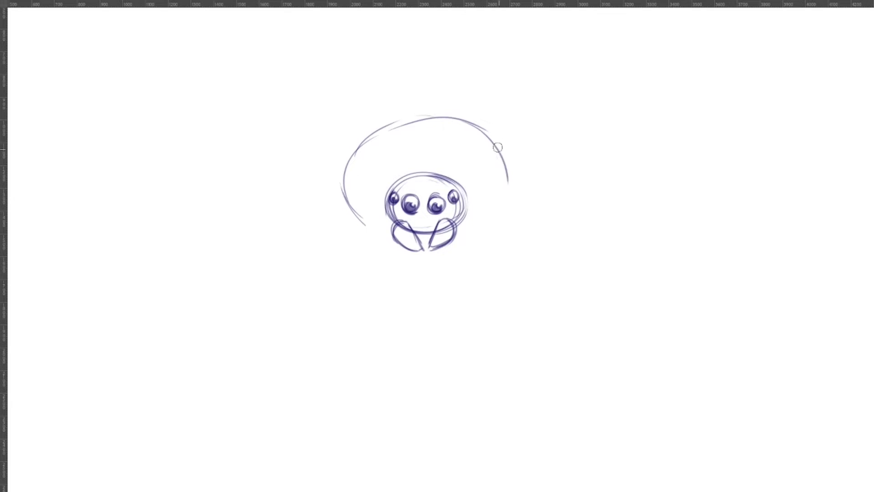
pyautogui.moveTo(497, 148)
pyautogui.mouseDown()
pyautogui.moveTo(476, 221)
pyautogui.moveTo(487, 222)
pyautogui.moveTo(464, 227)
pyautogui.mouseUp()
pyautogui.moveTo(508, 202)
pyautogui.mouseDown()
pyautogui.moveTo(396, 118)
pyautogui.moveTo(350, 188)
pyautogui.moveTo(395, 228)
pyautogui.moveTo(365, 216)
pyautogui.moveTo(374, 136)
pyautogui.moveTo(489, 119)
pyautogui.moveTo(506, 199)
pyautogui.moveTo(468, 230)
pyautogui.mouseUp()
pyautogui.moveTo(512, 170)
pyautogui.mouseDown()
pyautogui.moveTo(350, 154)
pyautogui.moveTo(386, 231)
pyautogui.moveTo(468, 193)
pyautogui.moveTo(444, 235)
pyautogui.moveTo(488, 221)
pyautogui.mouseUp()
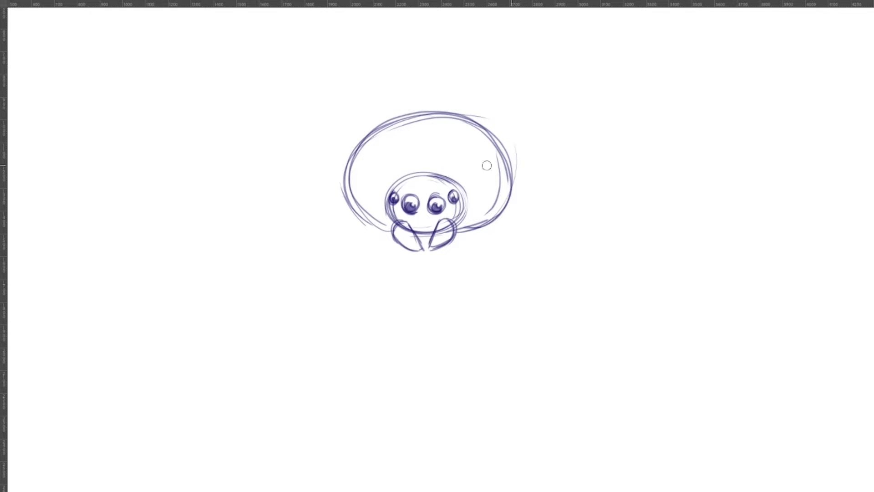
pyautogui.moveTo(492, 230)
pyautogui.mouseDown()
pyautogui.moveTo(467, 224)
pyautogui.moveTo(485, 209)
pyautogui.moveTo(497, 223)
pyautogui.mouseUp()
pyautogui.moveTo(382, 227)
pyautogui.mouseDown()
pyautogui.moveTo(359, 209)
pyautogui.moveTo(355, 226)
pyautogui.mouseUp()
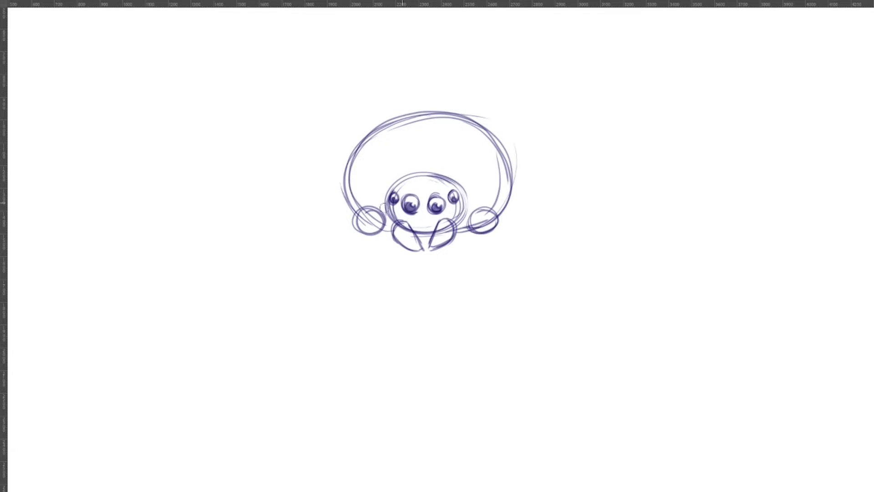
# - Sketch the left front leg as a bent line reaching down to an upright cylinder below the head
pyautogui.moveTo(365, 221)
pyautogui.mouseDown()
pyautogui.moveTo(346, 258)
pyautogui.moveTo(382, 301)
pyautogui.mouseUp()
pyautogui.moveTo(342, 263); pyautogui.dragTo(400, 324)
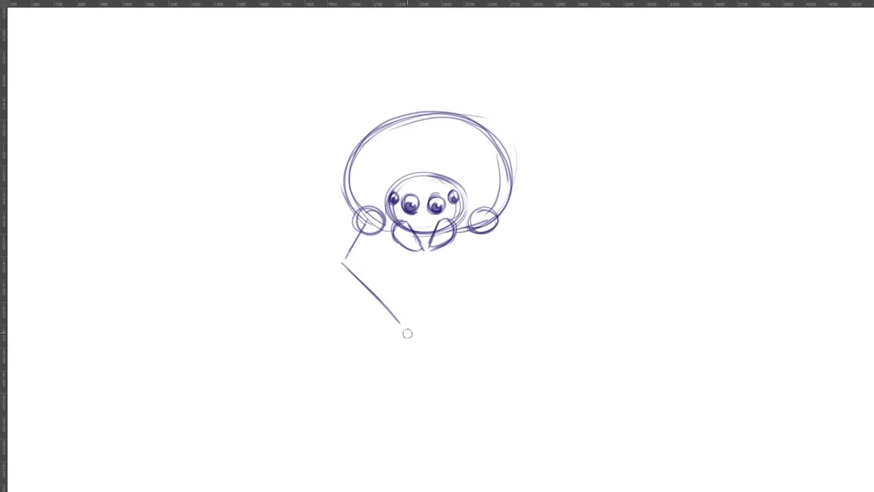
pyautogui.moveTo(402, 318); pyautogui.dragTo(428, 325)
pyautogui.moveTo(410, 298); pyautogui.dragTo(444, 296)
pyautogui.moveTo(450, 294)
pyautogui.mouseDown()
pyautogui.moveTo(405, 295)
pyautogui.moveTo(444, 297)
pyautogui.moveTo(405, 336)
pyautogui.moveTo(408, 359)
pyautogui.moveTo(444, 355)
pyautogui.moveTo(454, 336)
pyautogui.moveTo(453, 351)
pyautogui.mouseUp()
pyautogui.moveTo(404, 296)
pyautogui.mouseDown()
pyautogui.moveTo(405, 357)
pyautogui.moveTo(452, 352)
pyautogui.moveTo(430, 358)
pyautogui.mouseUp()
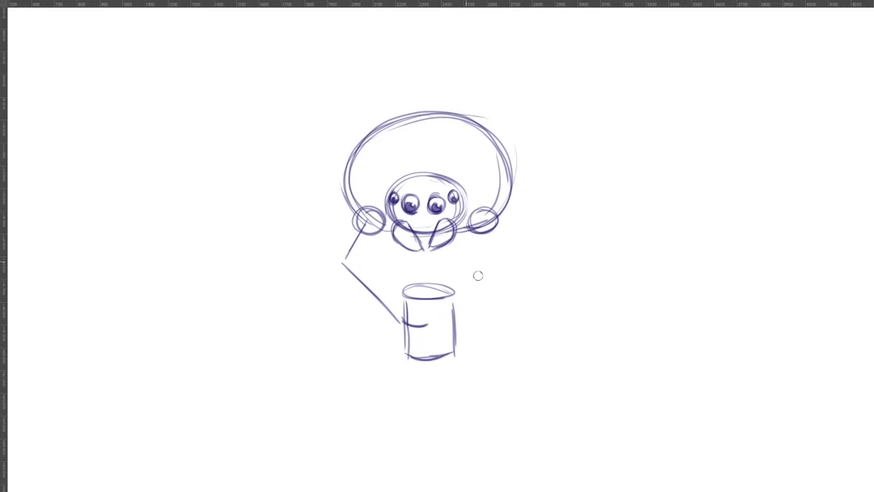
# - Sketch a small tilted cylinder held by the right front leg, and add small leg joints along both sides of the abdomen
pyautogui.moveTo(465, 260)
pyautogui.mouseDown()
pyautogui.moveTo(510, 233)
pyautogui.moveTo(517, 260)
pyautogui.moveTo(478, 277)
pyautogui.moveTo(516, 260)
pyautogui.mouseUp()
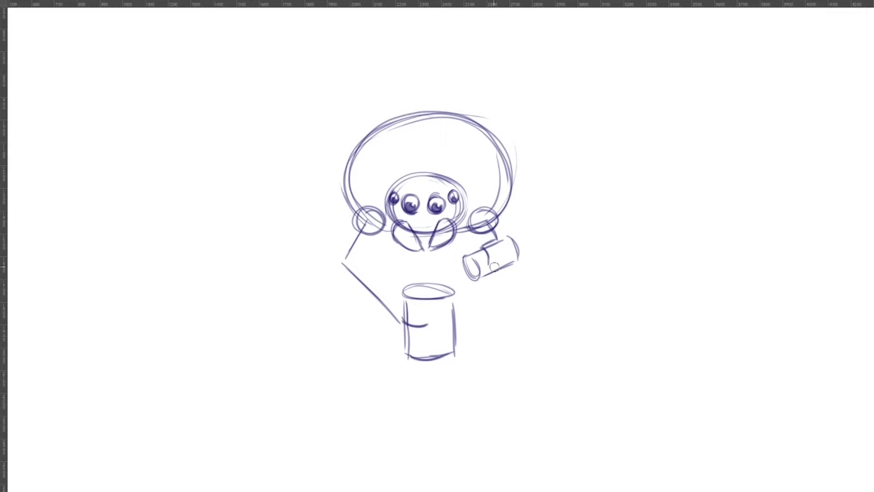
pyautogui.moveTo(353, 200); pyautogui.dragTo(352, 220)
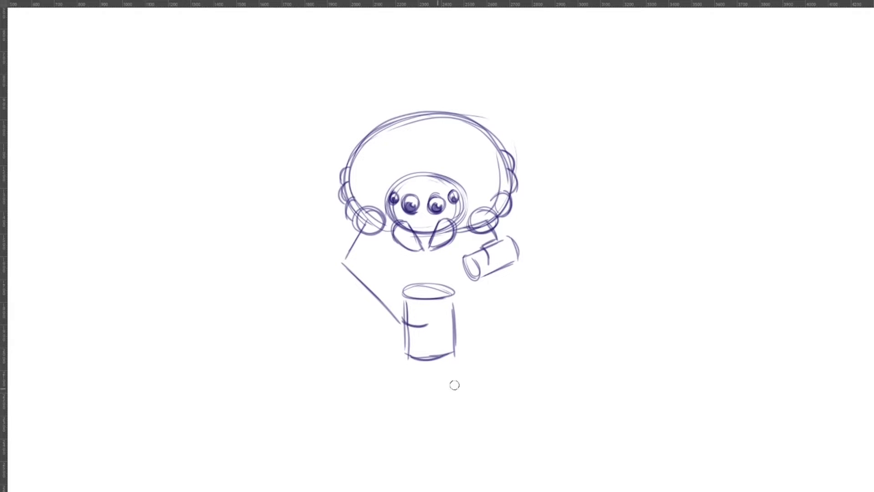
# - Sketch a web of curved rings and radial threads centred below the upright cylinder, and add eyebrows above the spider's eyes
pyautogui.moveTo(452, 375)
pyautogui.mouseDown()
pyautogui.moveTo(400, 381)
pyautogui.moveTo(451, 380)
pyautogui.mouseUp()
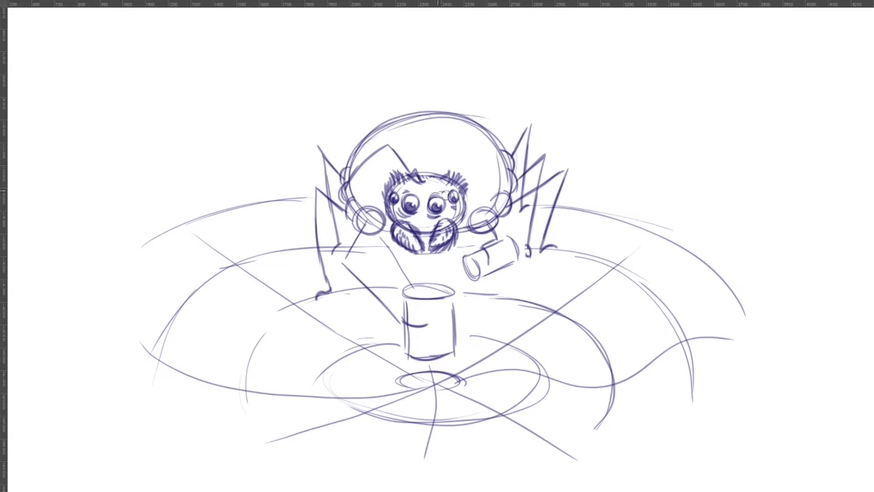
pyautogui.moveTo(432, 188)
pyautogui.mouseDown()
pyautogui.moveTo(444, 187)
pyautogui.moveTo(396, 188)
pyautogui.mouseUp()
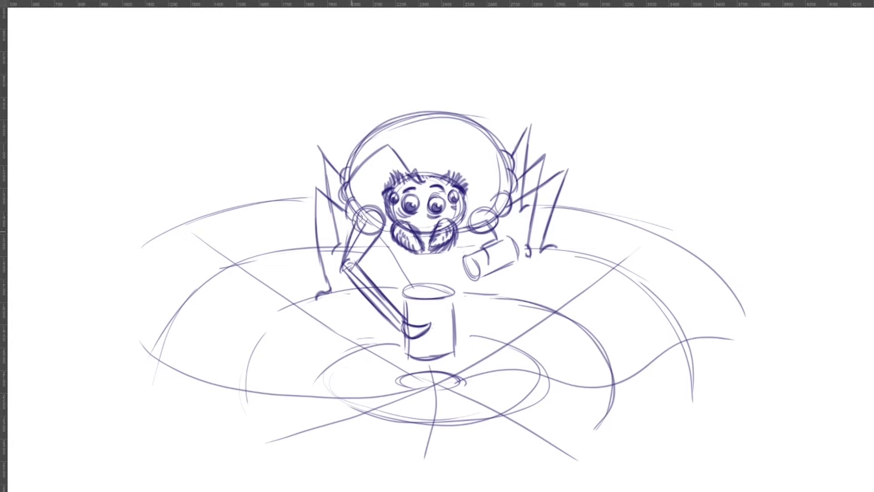
# - Flesh out the two front legs, outlining the left shoulder joint and the right leg with its claw around the tilted cylinder
pyautogui.moveTo(357, 220); pyautogui.dragTo(377, 212)
pyautogui.moveTo(496, 247); pyautogui.dragTo(489, 264)
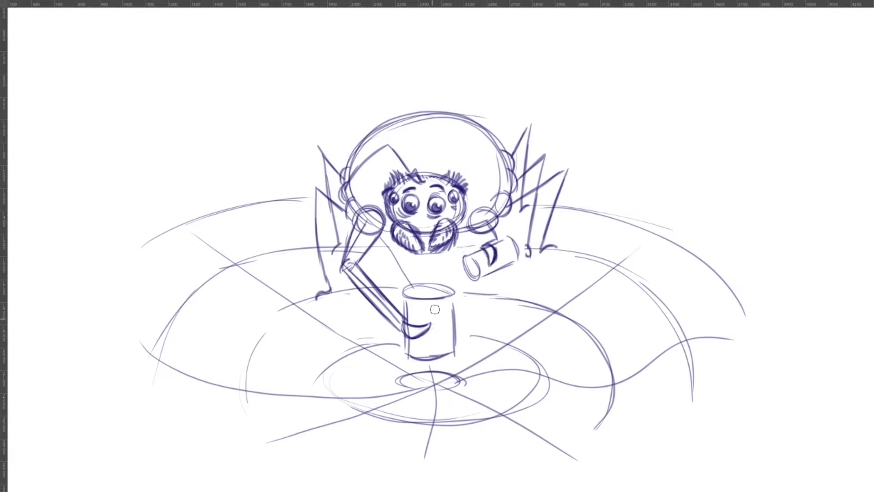
pyautogui.moveTo(481, 245); pyautogui.dragTo(496, 239)
pyautogui.moveTo(472, 227)
pyautogui.mouseDown()
pyautogui.moveTo(481, 241)
pyautogui.moveTo(498, 238)
pyautogui.moveTo(479, 238)
pyautogui.moveTo(493, 209)
pyautogui.moveTo(500, 230)
pyautogui.mouseUp()
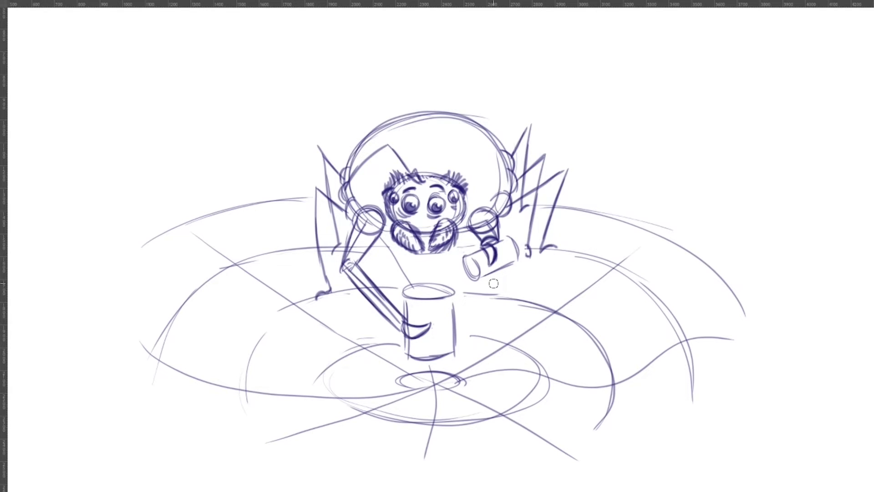
# - Thicken the two outer legs on the left side into full segments with round knees and shaded feet
pyautogui.moveTo(314, 298); pyautogui.dragTo(335, 292)
pyautogui.moveTo(314, 241)
pyautogui.mouseDown()
pyautogui.moveTo(326, 286)
pyautogui.moveTo(309, 218)
pyautogui.moveTo(329, 286)
pyautogui.mouseUp()
pyautogui.moveTo(321, 216); pyautogui.dragTo(327, 280)
pyautogui.moveTo(324, 257)
pyautogui.mouseDown()
pyautogui.moveTo(320, 202)
pyautogui.moveTo(322, 236)
pyautogui.mouseUp()
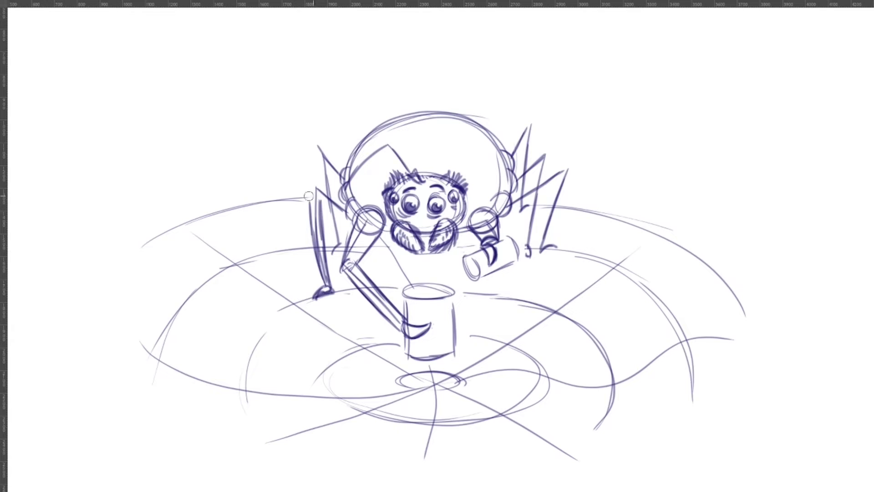
pyautogui.moveTo(308, 196)
pyautogui.mouseDown()
pyautogui.moveTo(317, 184)
pyautogui.moveTo(313, 195)
pyautogui.mouseUp()
pyautogui.moveTo(320, 184)
pyautogui.mouseDown()
pyautogui.moveTo(353, 196)
pyautogui.moveTo(331, 187)
pyautogui.moveTo(341, 215)
pyautogui.moveTo(315, 191)
pyautogui.moveTo(349, 220)
pyautogui.mouseUp()
pyautogui.moveTo(315, 142)
pyautogui.mouseDown()
pyautogui.moveTo(351, 167)
pyautogui.moveTo(333, 173)
pyautogui.moveTo(341, 182)
pyautogui.moveTo(321, 137)
pyautogui.moveTo(319, 169)
pyautogui.moveTo(317, 159)
pyautogui.moveTo(328, 162)
pyautogui.moveTo(336, 221)
pyautogui.moveTo(326, 202)
pyautogui.moveTo(343, 244)
pyautogui.mouseUp()
# - Thicken the middle leg on the right side with a round knee, a parallel lower-leg outline and a shaded foot
pyautogui.moveTo(522, 247); pyautogui.dragTo(533, 258)
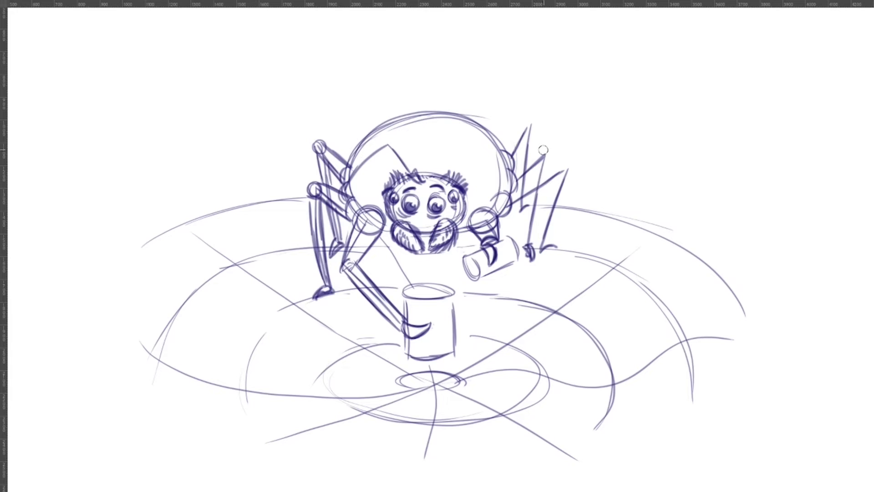
pyautogui.moveTo(543, 150)
pyautogui.mouseDown()
pyautogui.moveTo(552, 157)
pyautogui.moveTo(532, 233)
pyautogui.mouseUp()
pyautogui.moveTo(547, 171); pyautogui.dragTo(532, 238)
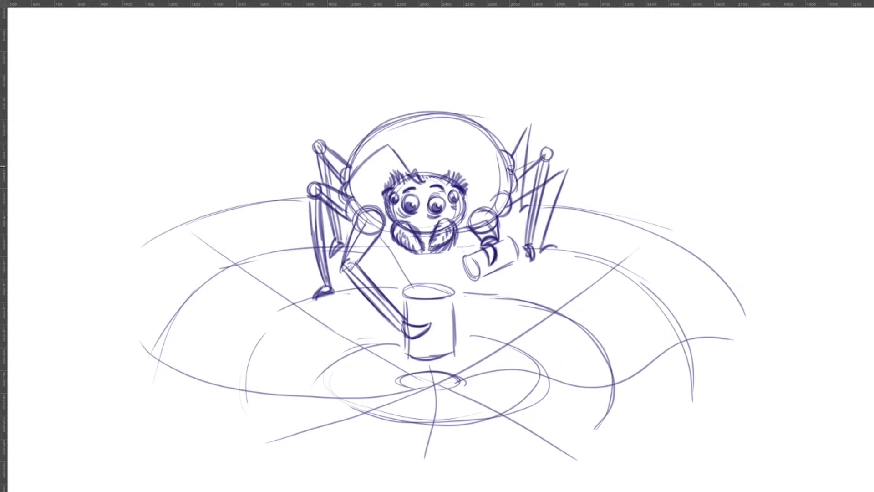
# - Flesh out the outermost right leg with a round knee, thick upper and lower segments and a foot
pyautogui.moveTo(546, 151)
pyautogui.mouseDown()
pyautogui.moveTo(507, 175)
pyautogui.moveTo(510, 195)
pyautogui.moveTo(573, 169)
pyautogui.mouseUp()
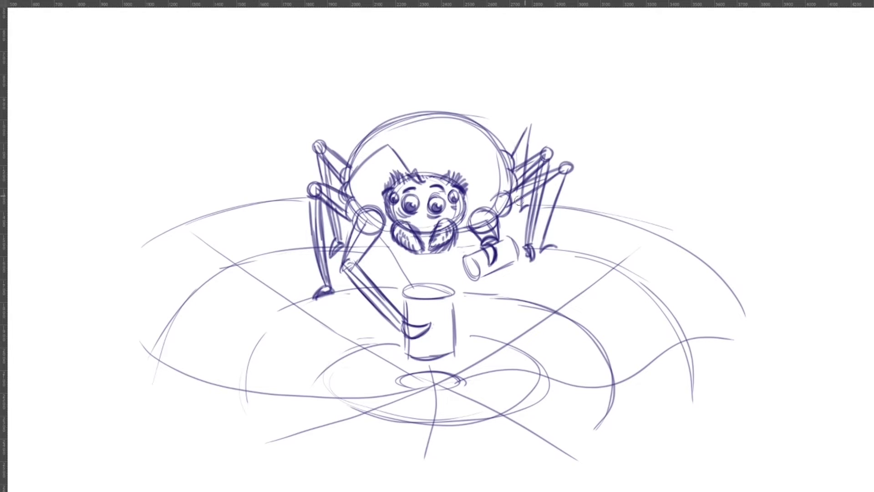
pyautogui.moveTo(505, 214); pyautogui.dragTo(550, 184)
pyautogui.moveTo(510, 214)
pyautogui.mouseDown()
pyautogui.moveTo(565, 176)
pyautogui.moveTo(544, 230)
pyautogui.mouseUp()
pyautogui.moveTo(559, 186); pyautogui.dragTo(540, 250)
pyautogui.moveTo(574, 167)
pyautogui.mouseDown()
pyautogui.moveTo(545, 249)
pyautogui.moveTo(563, 249)
pyautogui.mouseUp()
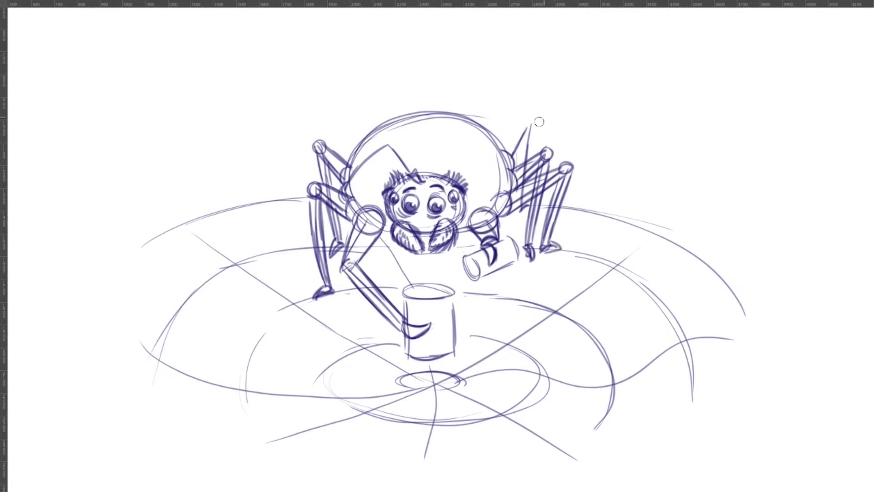
# - Thicken the rearmost right leg into full segments with a round knee at its peak
pyautogui.moveTo(503, 151); pyautogui.dragTo(527, 123)
pyautogui.moveTo(517, 167); pyautogui.dragTo(533, 123)
pyautogui.moveTo(530, 158); pyautogui.dragTo(533, 130)
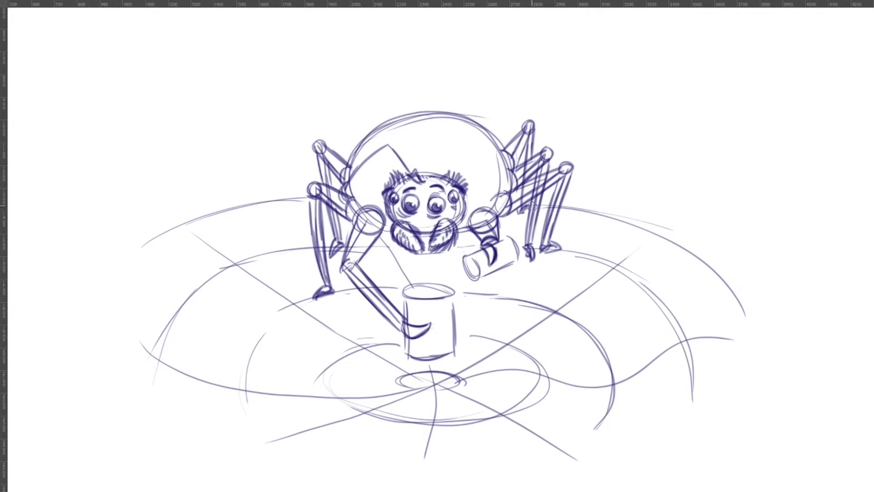
# - Erase the overlapping construction lines within the right legs using a small eraser
pyautogui.press('e')
pyautogui.press('[')
pyautogui.press('[')
pyautogui.press('[')
pyautogui.press('[')
pyautogui.press('[')
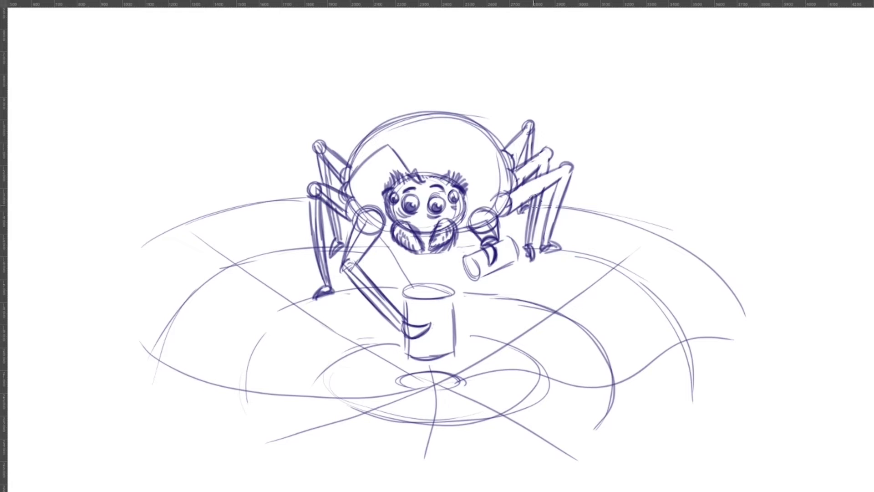
pyautogui.moveTo(533, 200)
pyautogui.mouseDown()
pyautogui.moveTo(530, 229)
pyautogui.moveTo(527, 239)
pyautogui.mouseUp()
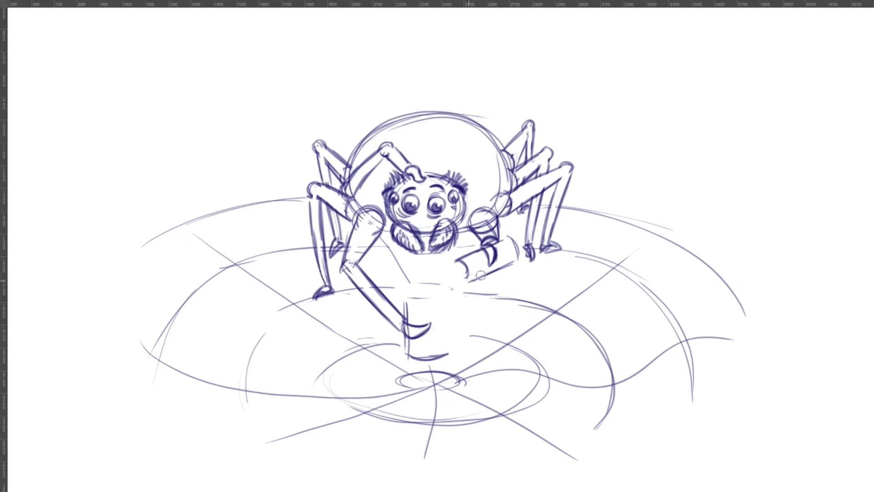
# - Undo the last stroke and redraw the tilted cylinder's lower edge and its open left end
pyautogui.hotkey('ctrl', 'z')
pyautogui.moveTo(466, 279); pyautogui.dragTo(513, 261)
pyautogui.moveTo(457, 261)
pyautogui.mouseDown()
pyautogui.moveTo(460, 279)
pyautogui.moveTo(449, 283)
pyautogui.mouseUp()
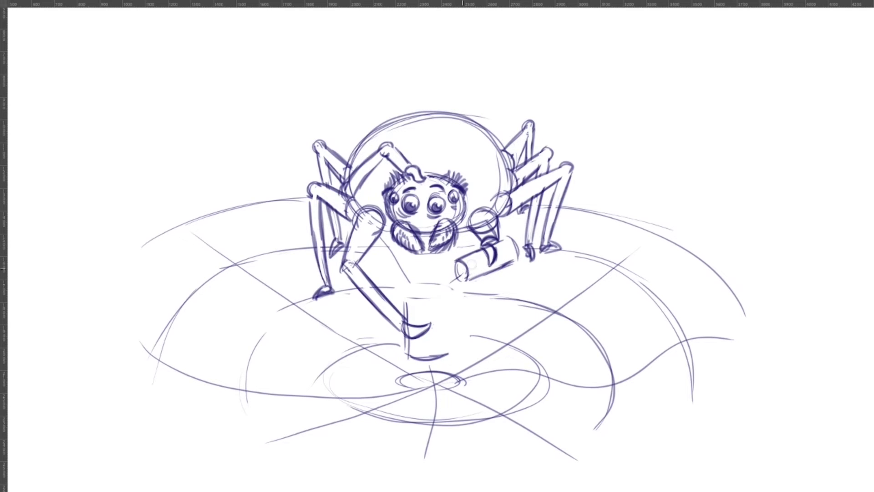